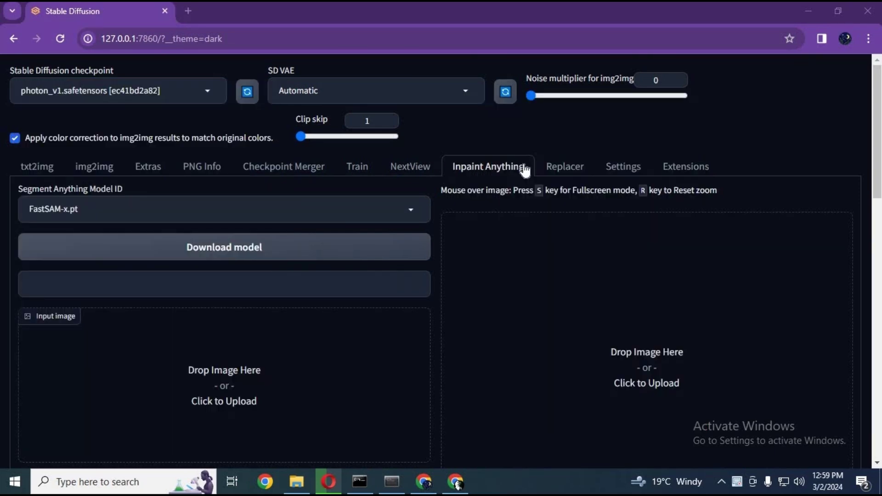
Step: Visit the Replacer extension page, then come back to Inpaint Anything
{"action": "left_click", "coordinate": [557, 174]}
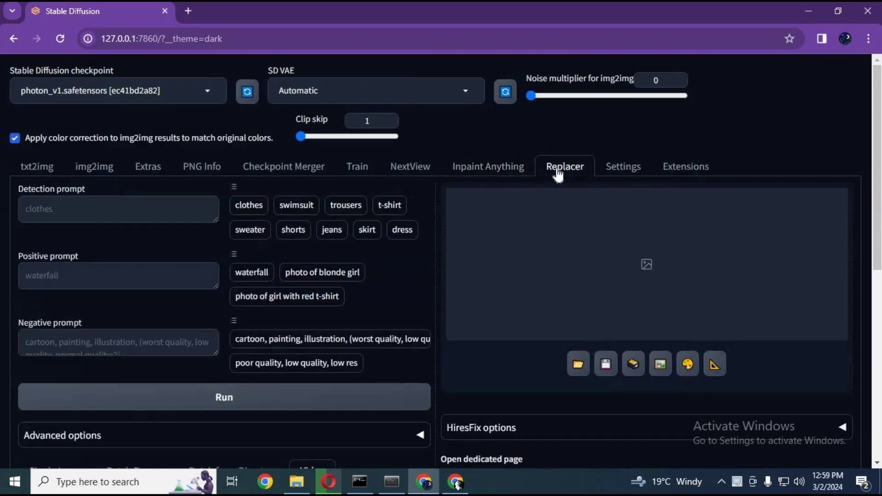
{"action": "left_click", "coordinate": [502, 176]}
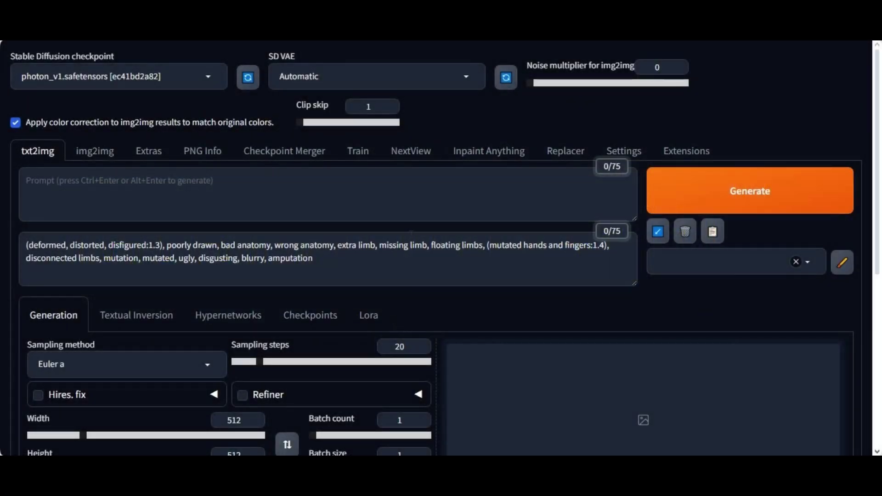
Step: In Extensions > Available, fetch the index of installable extensions and browse it
{"action": "left_click", "coordinate": [688, 158]}
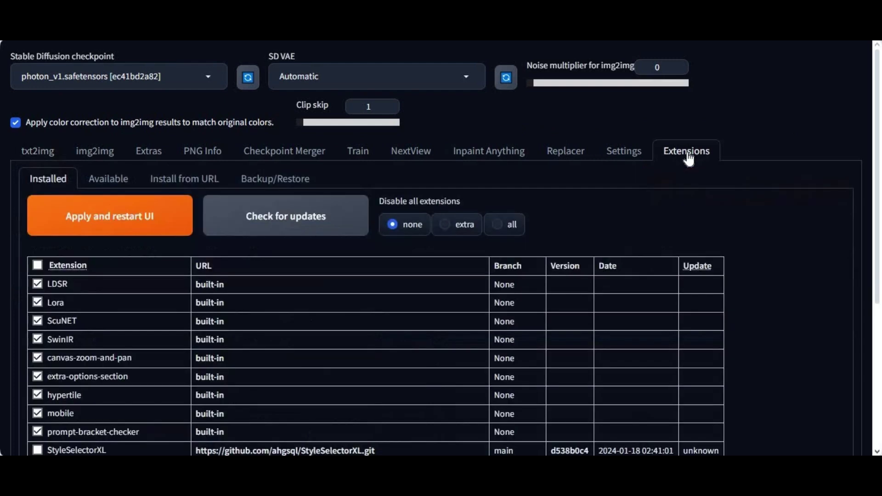
{"action": "left_click", "coordinate": [104, 182]}
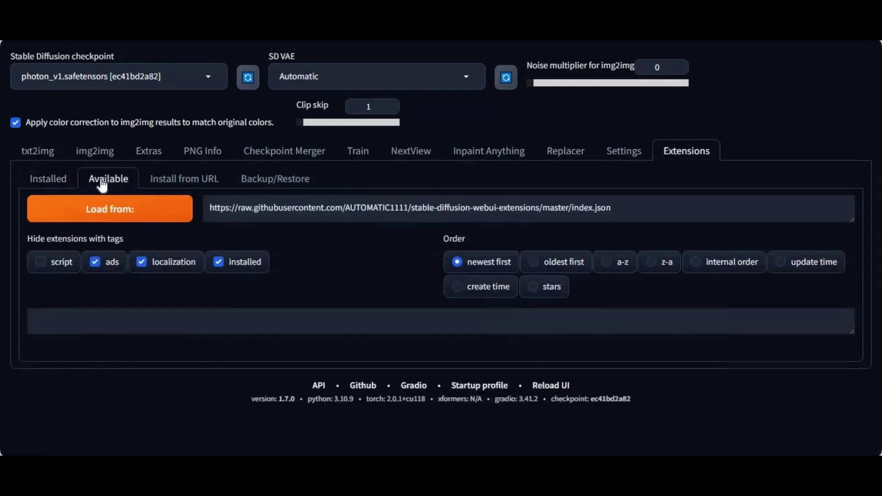
{"action": "left_click", "coordinate": [140, 219]}
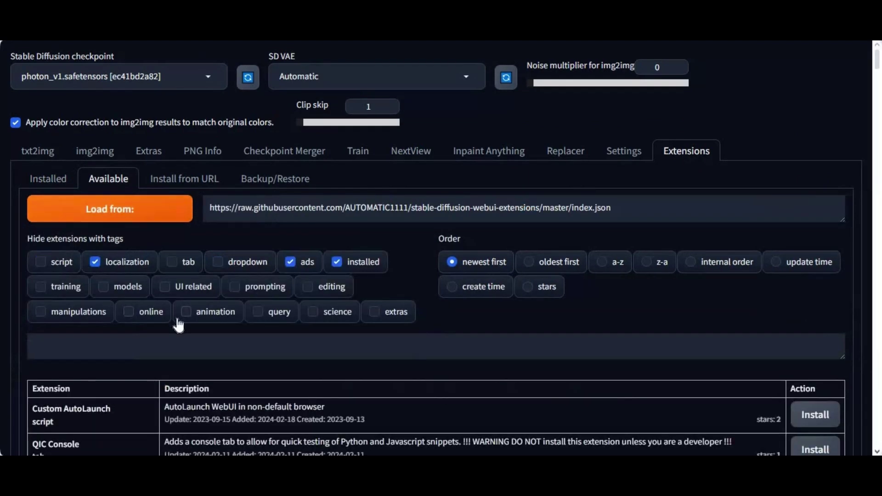
{"action": "scroll", "coordinate": [178, 324], "scroll_direction": "down", "scroll_amount": 5}
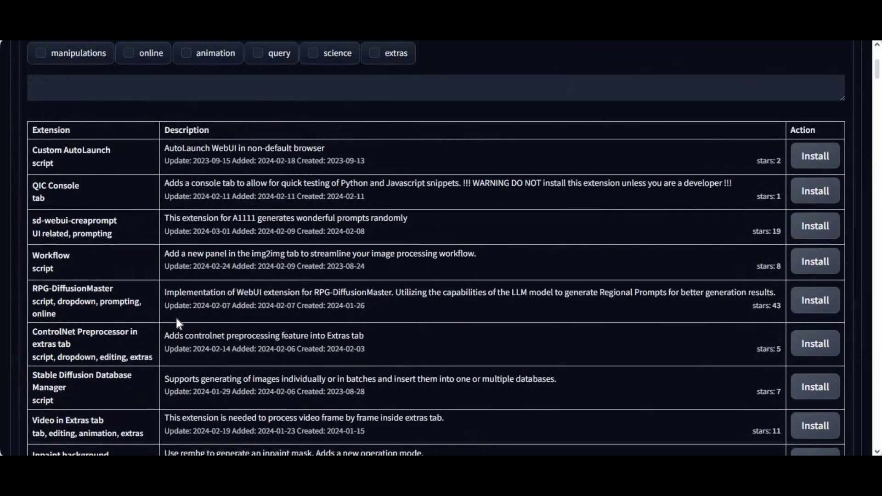
{"action": "scroll", "coordinate": [175, 317], "scroll_direction": "down", "scroll_amount": 3}
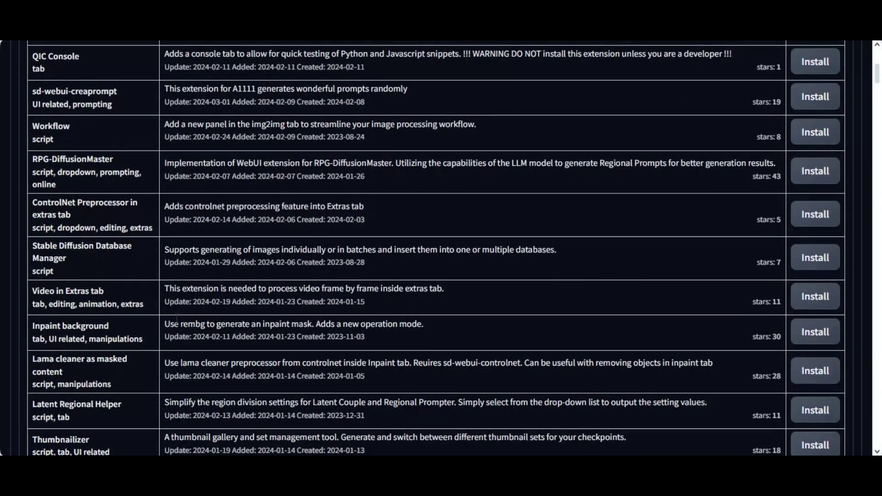
{"action": "scroll", "coordinate": [176, 318], "scroll_direction": "up", "scroll_amount": 3}
{"action": "scroll", "coordinate": [176, 318], "scroll_direction": "up", "scroll_amount": 1}
{"action": "scroll", "coordinate": [176, 318], "scroll_direction": "up", "scroll_amount": 2}
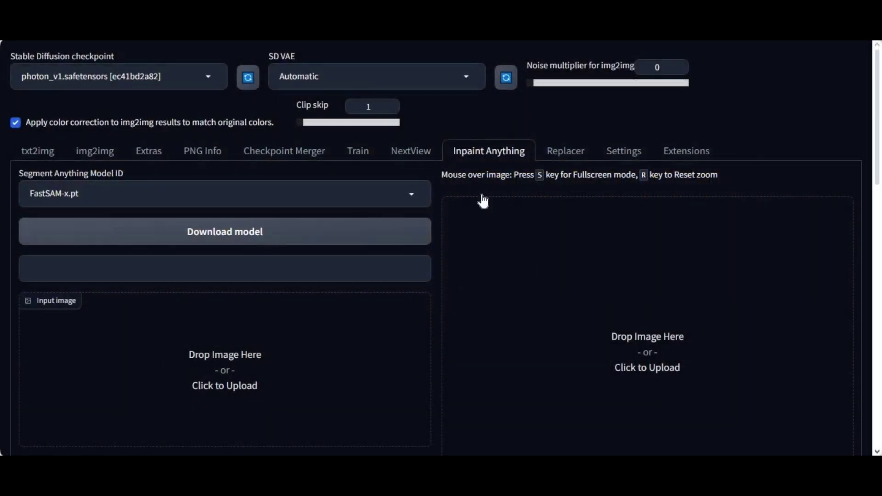
{"action": "scroll", "coordinate": [380, 269], "scroll_direction": "down", "scroll_amount": 2}
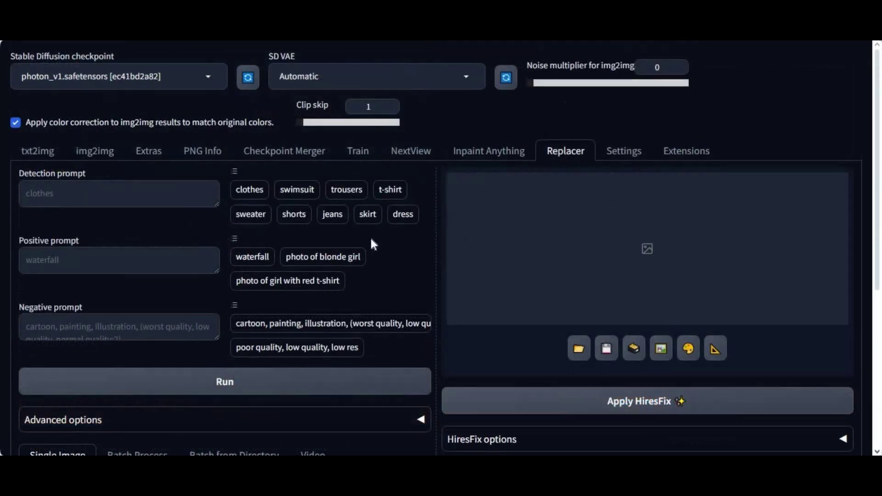
{"action": "scroll", "coordinate": [380, 237], "scroll_direction": "down", "scroll_amount": 4}
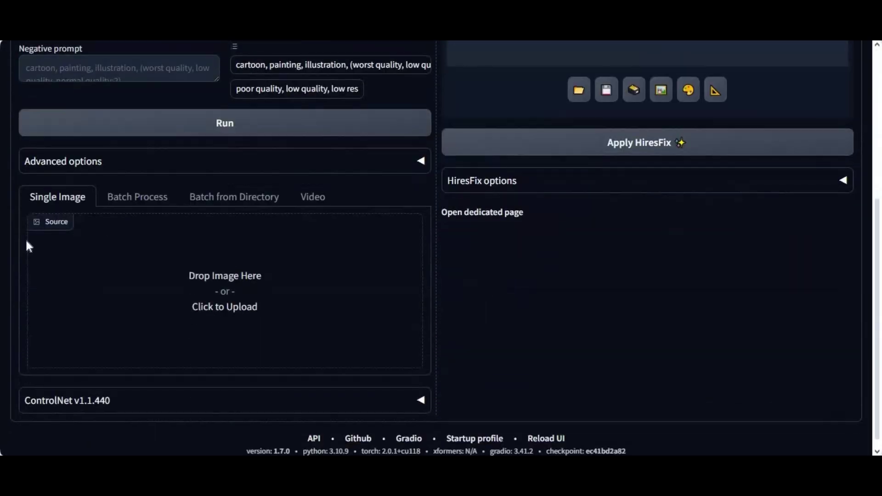
Step: Look through Replacer's Batch Process, Batch from Directory and Video input modes
{"action": "left_click", "coordinate": [125, 208]}
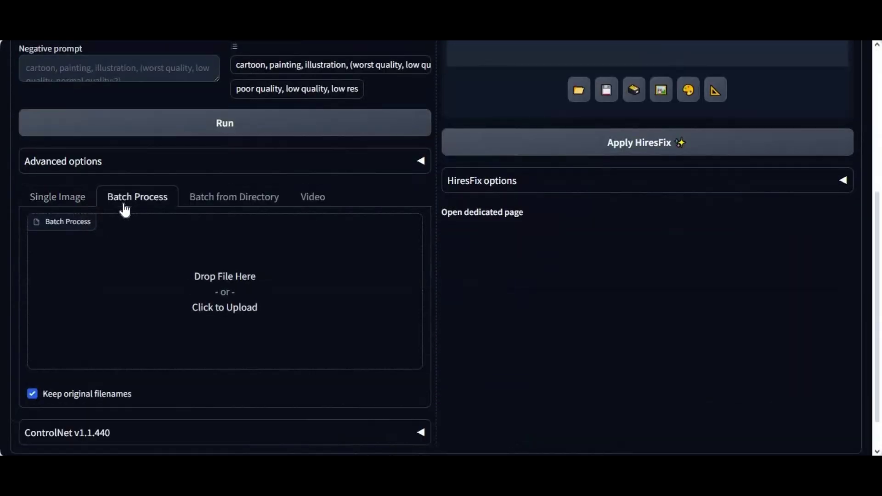
{"action": "left_click", "coordinate": [221, 199]}
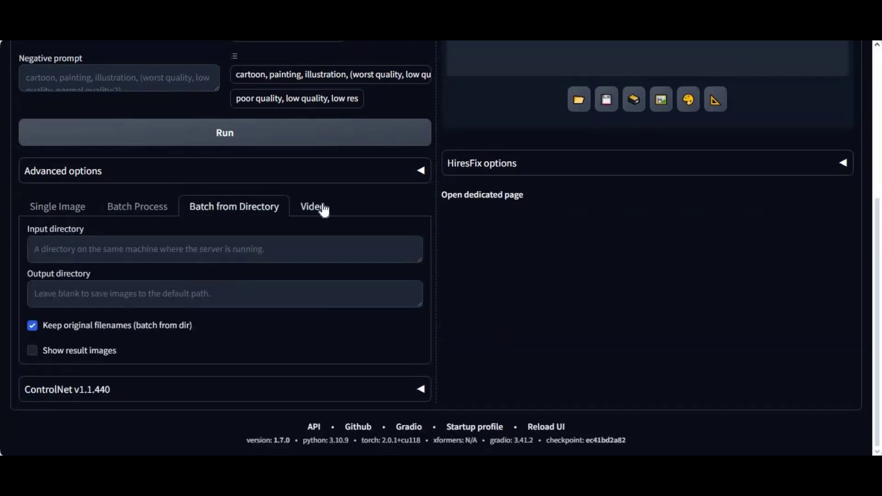
{"action": "left_click", "coordinate": [322, 208]}
{"action": "scroll", "coordinate": [326, 218], "scroll_direction": "down", "scroll_amount": 1}
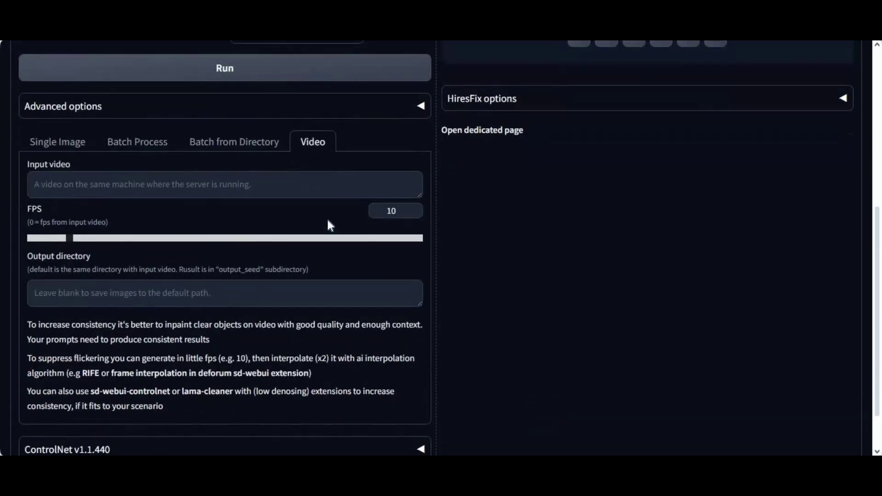
{"action": "scroll", "coordinate": [328, 225], "scroll_direction": "up", "scroll_amount": 1}
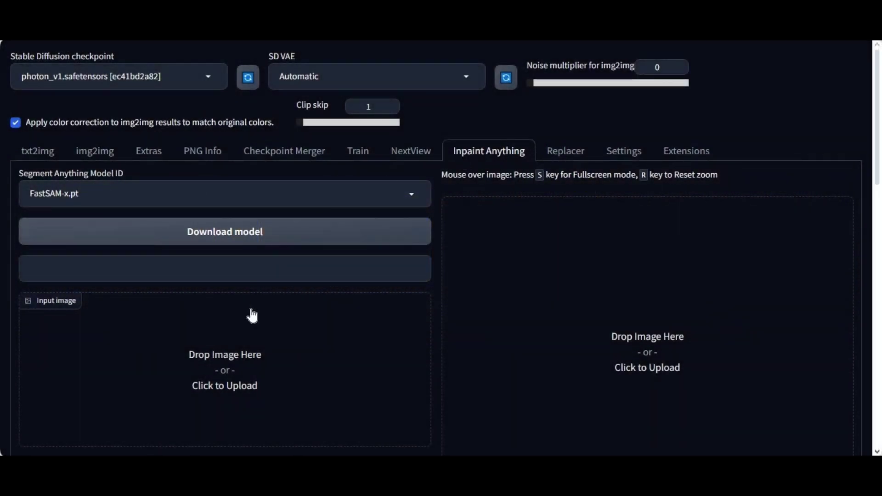
Step: Compare Inpaint Anything's Segment Anything model list with Replacer's SAM and GroundingDINO detection models
{"action": "left_click", "coordinate": [158, 195]}
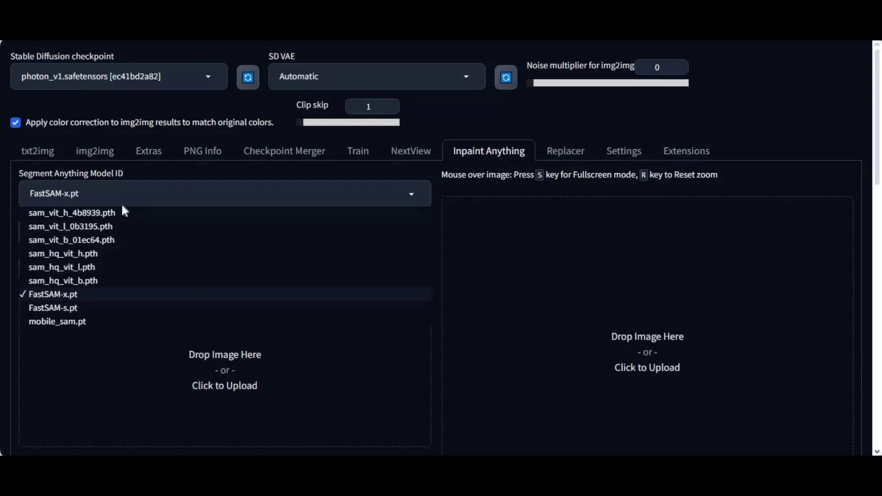
{"action": "left_click", "coordinate": [573, 153]}
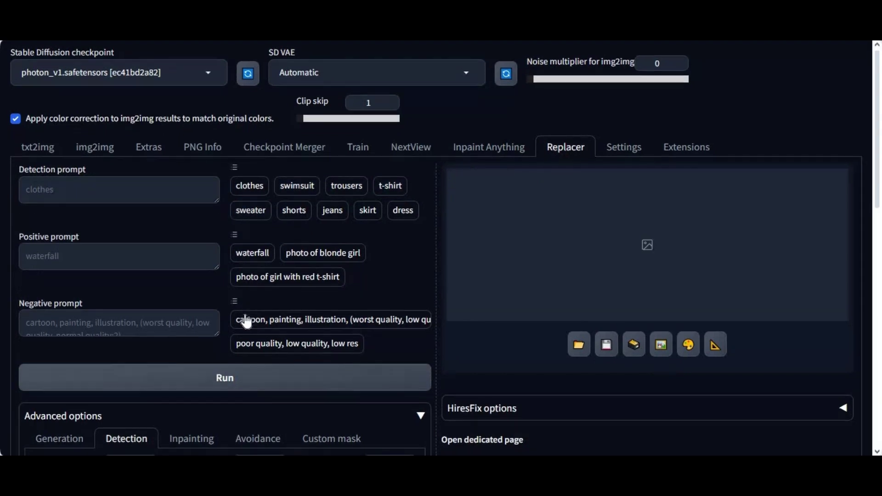
{"action": "scroll", "coordinate": [243, 312], "scroll_direction": "down", "scroll_amount": 5}
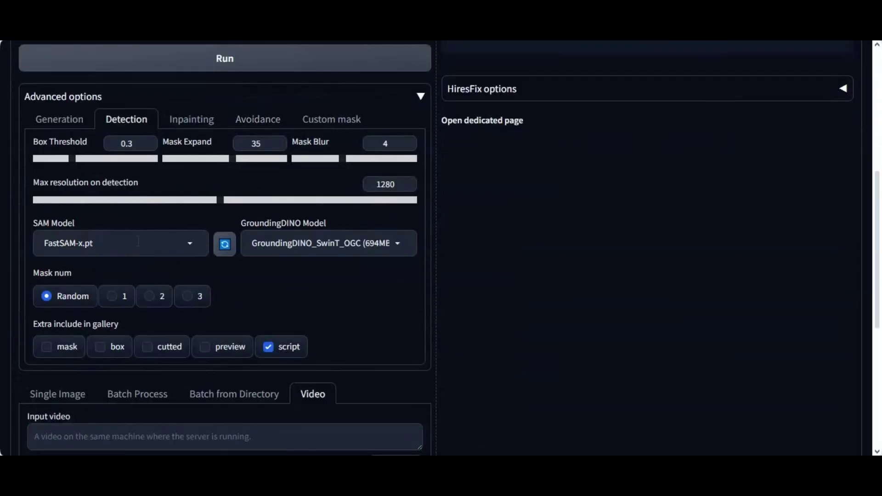
{"action": "left_click", "coordinate": [138, 241]}
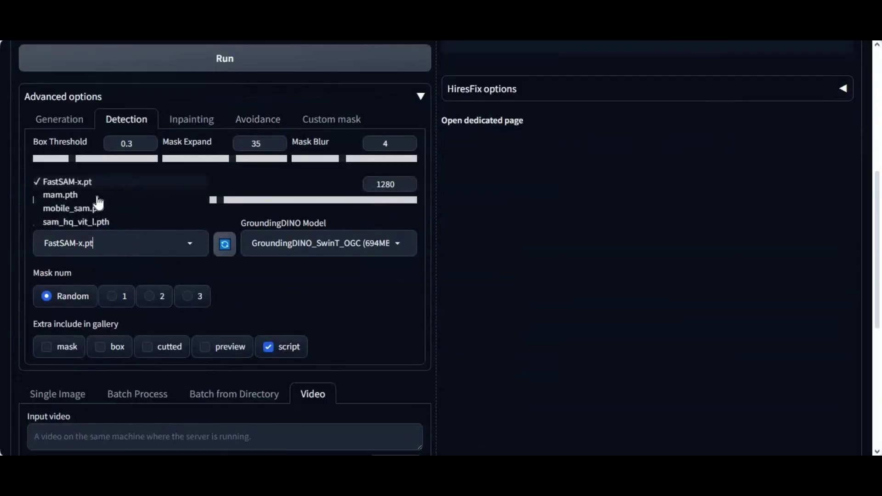
{"action": "left_click", "coordinate": [309, 297]}
{"action": "left_click", "coordinate": [295, 243]}
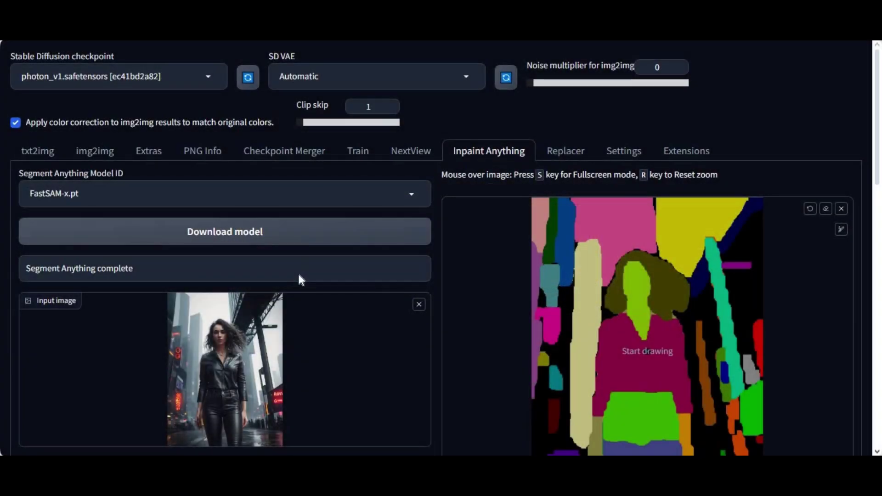
{"action": "scroll", "coordinate": [299, 275], "scroll_direction": "down", "scroll_amount": 2}
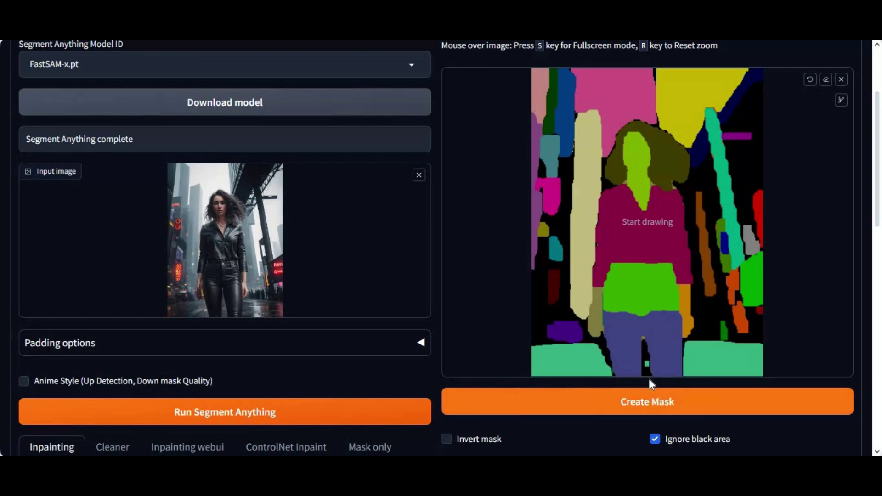
Step: Select the pants segment, create a mask from it and expand the mask region twice
{"action": "left_click", "coordinate": [623, 332]}
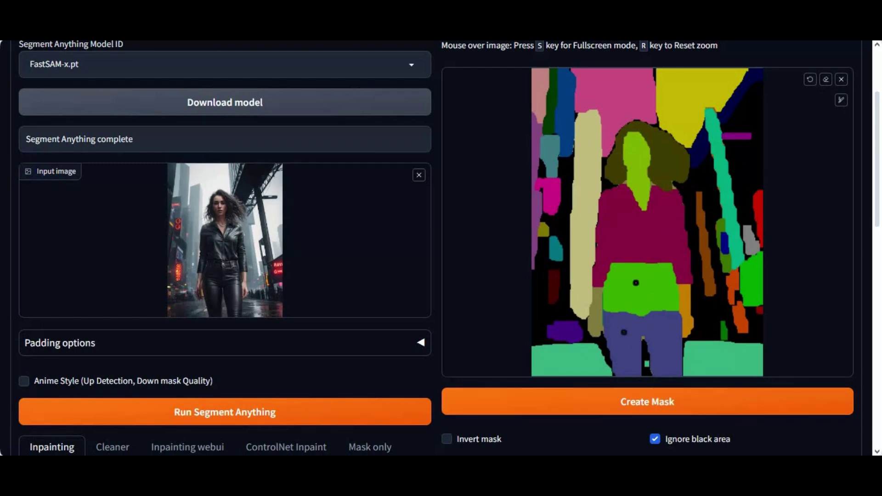
{"action": "scroll", "coordinate": [665, 226], "scroll_direction": "down", "scroll_amount": 1}
{"action": "scroll", "coordinate": [671, 225], "scroll_direction": "down", "scroll_amount": 4}
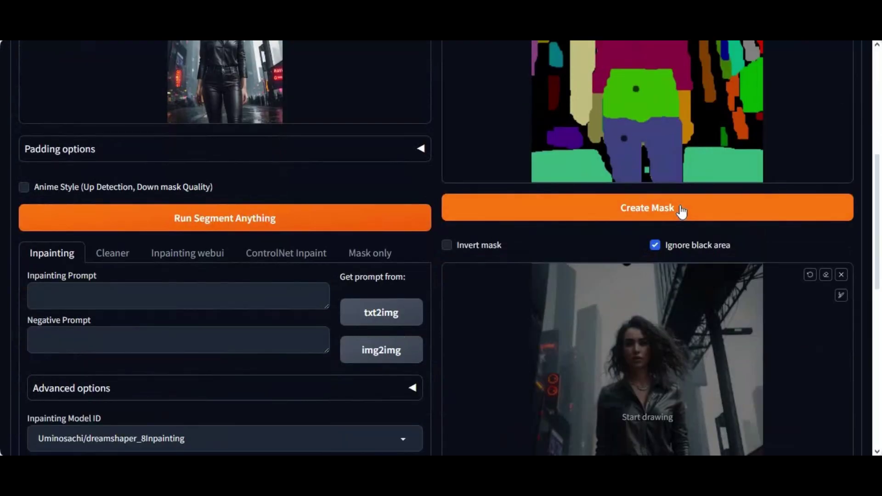
{"action": "left_click", "coordinate": [678, 220]}
{"action": "scroll", "coordinate": [676, 228], "scroll_direction": "down", "scroll_amount": 3}
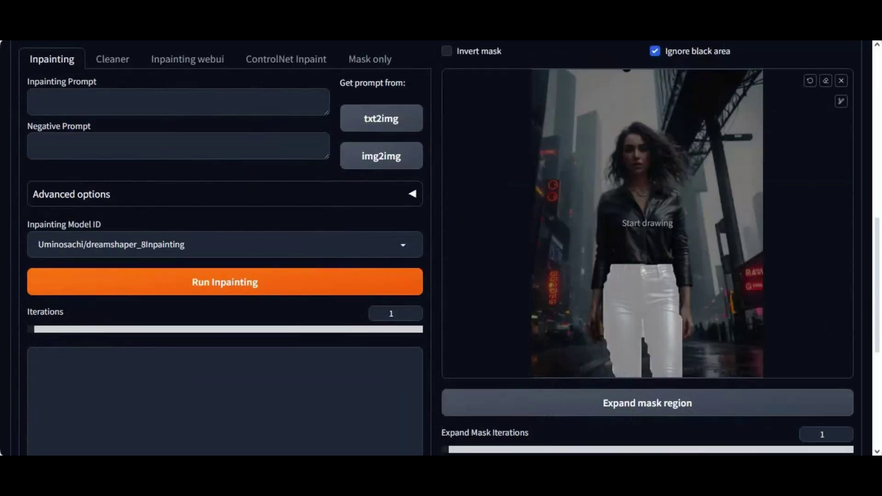
{"action": "scroll", "coordinate": [647, 290], "scroll_direction": "down", "scroll_amount": 2}
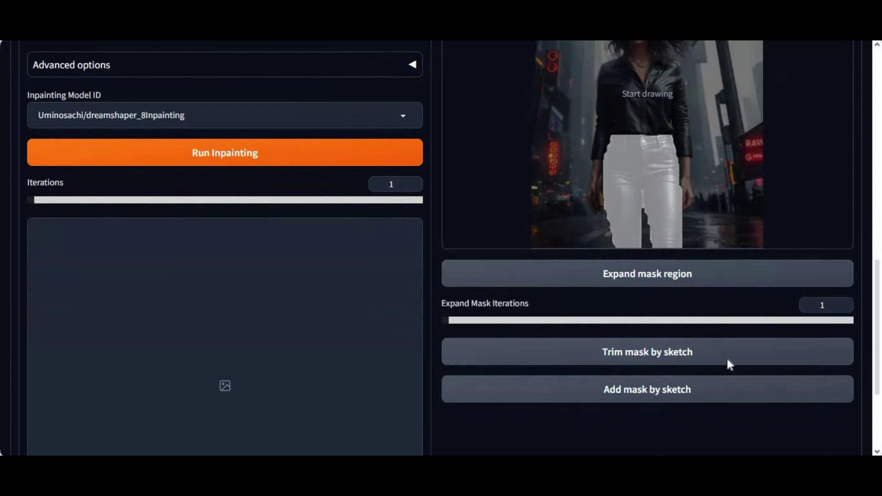
{"action": "left_click", "coordinate": [683, 279]}
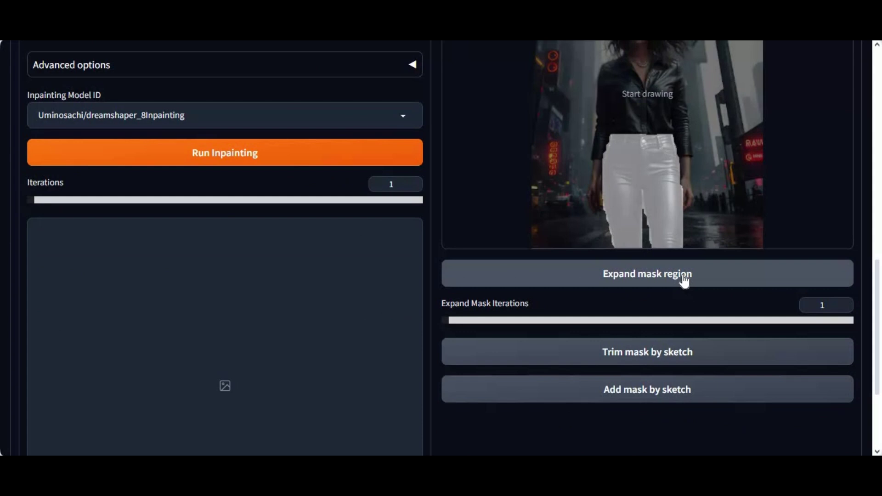
{"action": "left_click", "coordinate": [683, 280]}
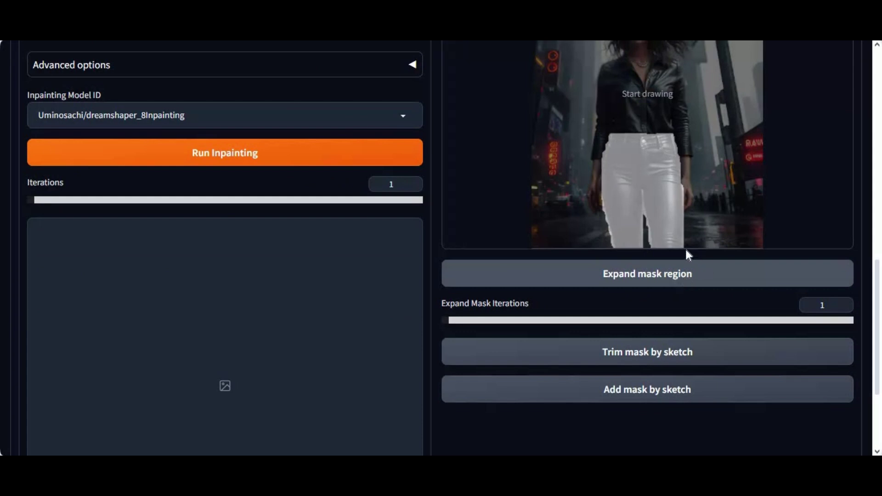
{"action": "scroll", "coordinate": [355, 297], "scroll_direction": "up", "scroll_amount": 2}
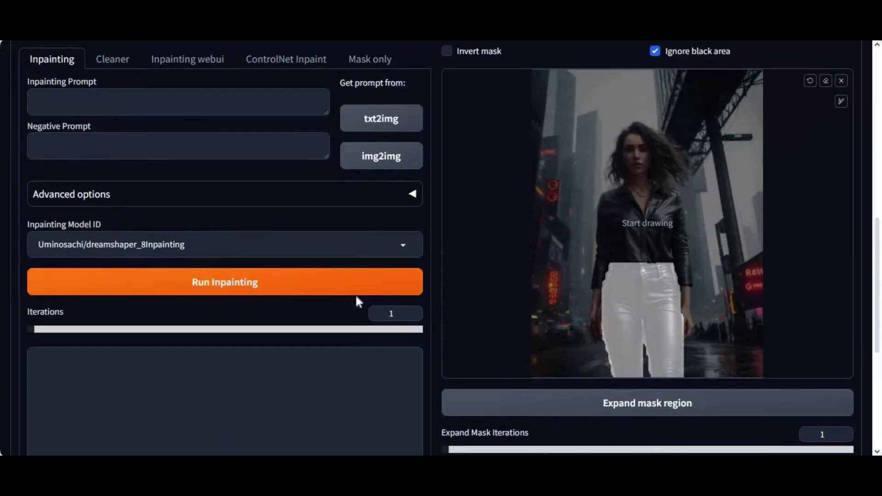
{"action": "scroll", "coordinate": [357, 303], "scroll_direction": "up", "scroll_amount": 2}
{"action": "scroll", "coordinate": [363, 301], "scroll_direction": "up", "scroll_amount": 5}
{"action": "scroll", "coordinate": [362, 301], "scroll_direction": "up", "scroll_amount": 3}
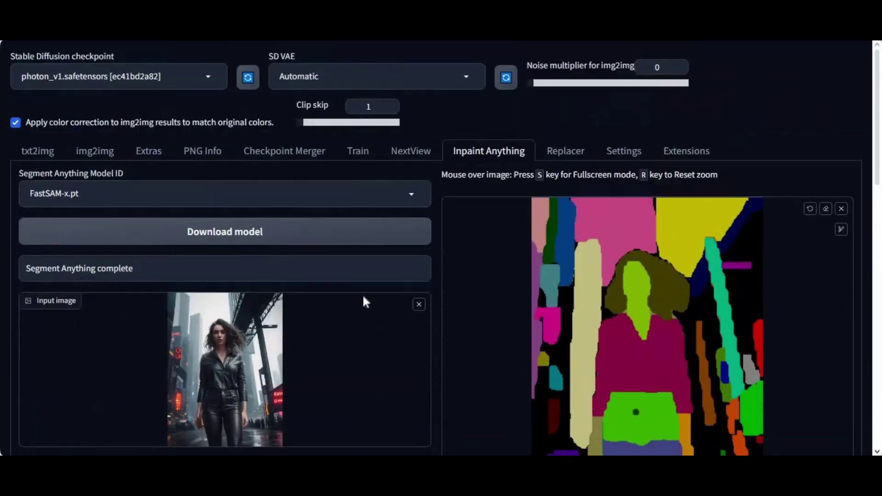
Step: Review Replacer's generation options and source image with the epicphotogasm inpainting checkpoint
{"action": "left_click", "coordinate": [576, 162]}
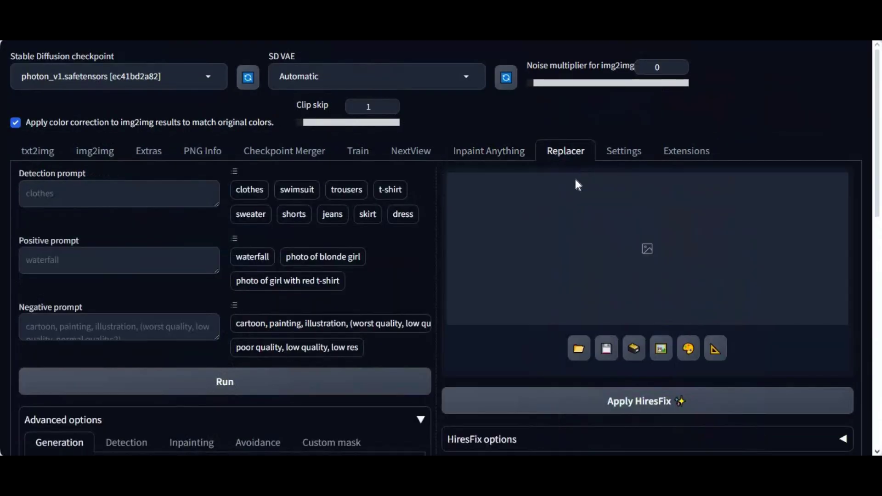
{"action": "scroll", "coordinate": [364, 221], "scroll_direction": "down", "scroll_amount": 3}
{"action": "scroll", "coordinate": [363, 221], "scroll_direction": "down", "scroll_amount": 3}
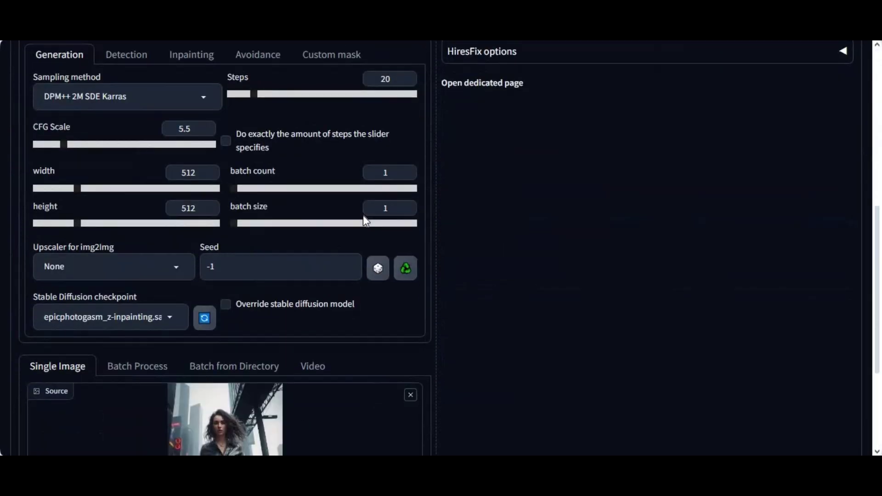
{"action": "scroll", "coordinate": [363, 221], "scroll_direction": "down", "scroll_amount": 3}
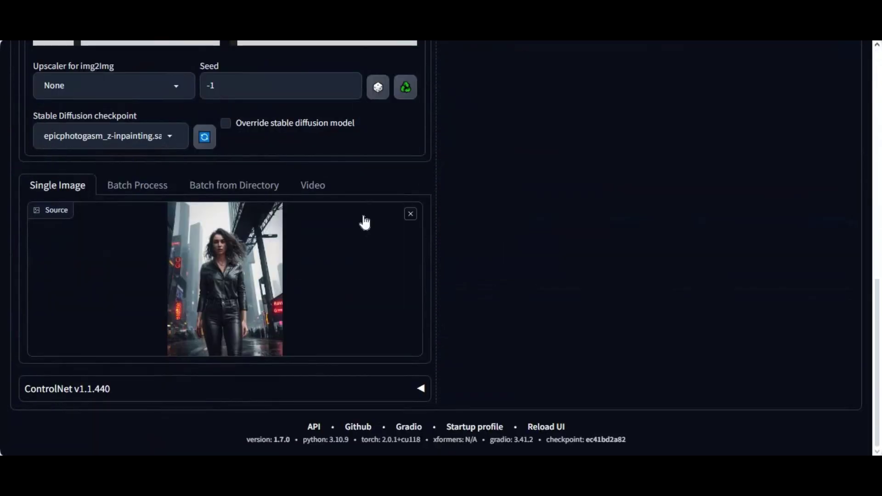
{"action": "scroll", "coordinate": [363, 221], "scroll_direction": "up", "scroll_amount": 3}
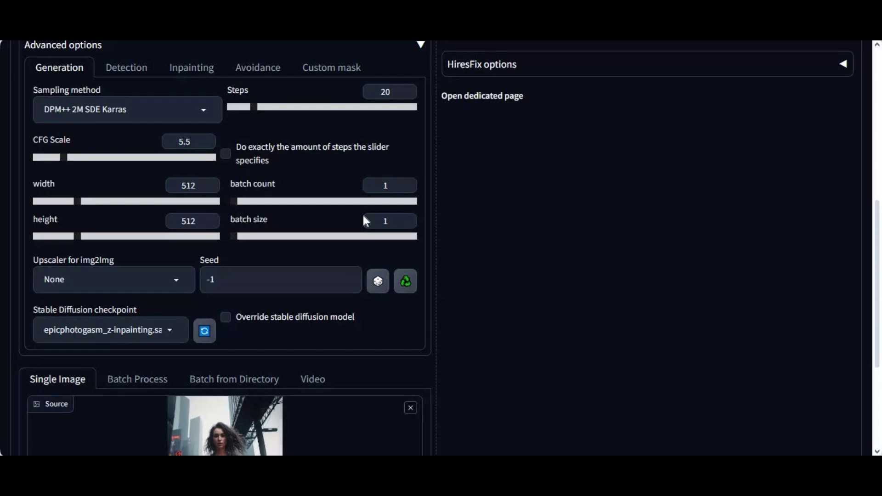
{"action": "scroll", "coordinate": [363, 217], "scroll_direction": "down", "scroll_amount": 3}
{"action": "scroll", "coordinate": [361, 220], "scroll_direction": "up", "scroll_amount": 2}
{"action": "scroll", "coordinate": [360, 221], "scroll_direction": "up", "scroll_amount": 2}
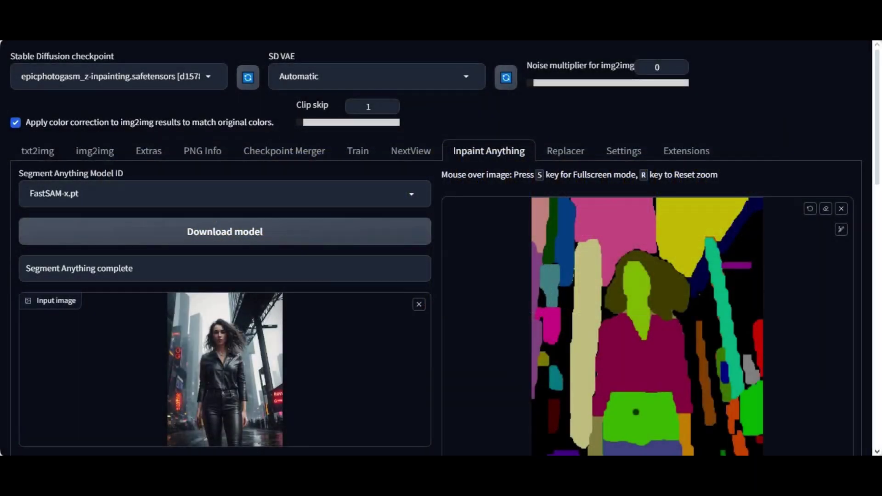
{"action": "scroll", "coordinate": [441, 248], "scroll_direction": "down", "scroll_amount": 3}
{"action": "scroll", "coordinate": [698, 306], "scroll_direction": "down", "scroll_amount": 3}
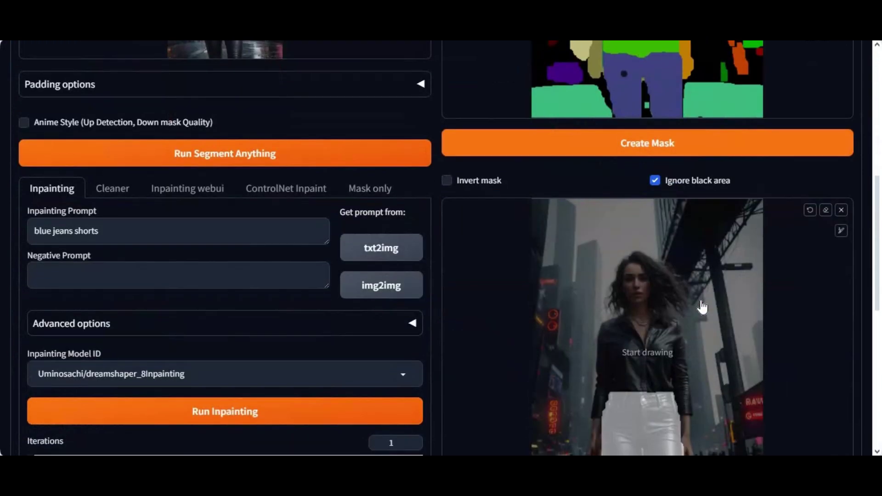
{"action": "scroll", "coordinate": [700, 307], "scroll_direction": "down", "scroll_amount": 3}
{"action": "scroll", "coordinate": [700, 305], "scroll_direction": "up", "scroll_amount": 3}
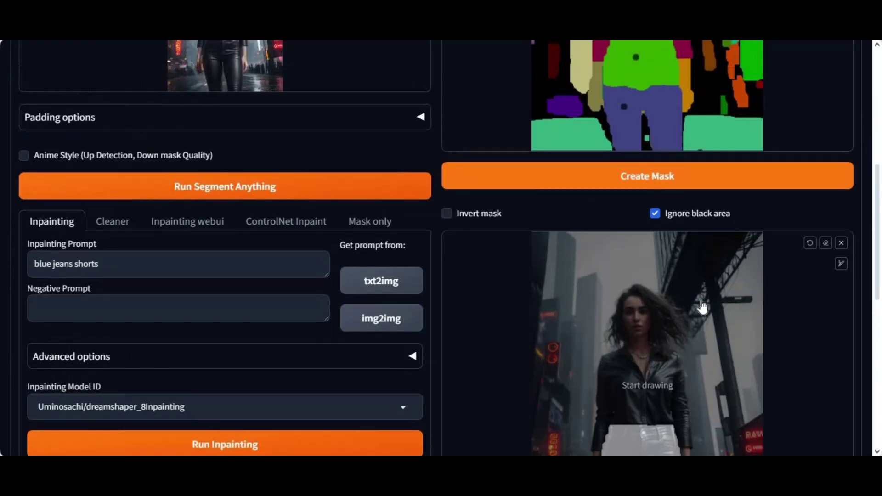
{"action": "scroll", "coordinate": [701, 305], "scroll_direction": "up", "scroll_amount": 2}
{"action": "scroll", "coordinate": [703, 309], "scroll_direction": "down", "scroll_amount": 1}
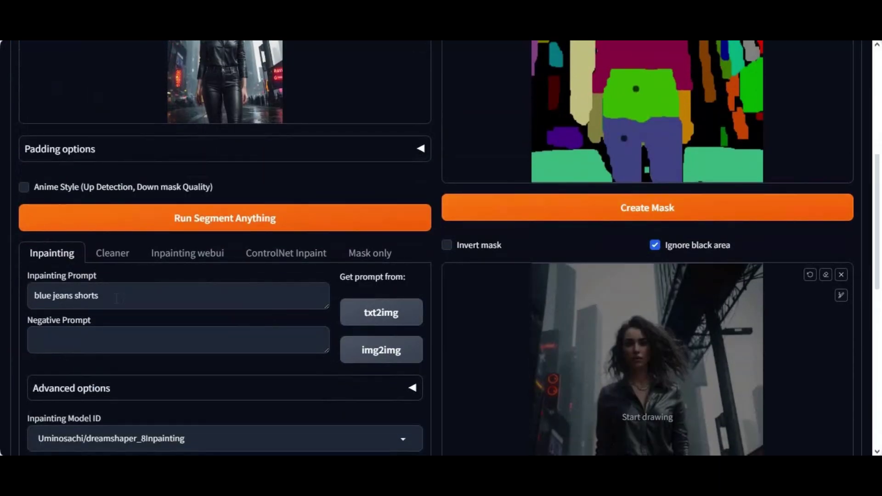
Step: Confirm Inpaint Anything's inpainting prompt reads 'blue jeans shorts' and view its generated result
{"action": "triple_click", "coordinate": [117, 299]}
{"action": "scroll", "coordinate": [269, 302], "scroll_direction": "down", "scroll_amount": 2}
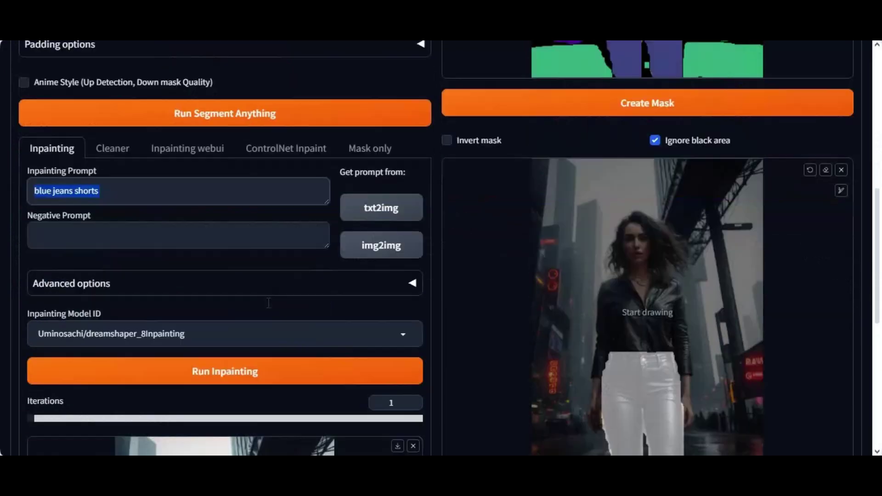
{"action": "scroll", "coordinate": [267, 307], "scroll_direction": "down", "scroll_amount": 2}
{"action": "scroll", "coordinate": [268, 308], "scroll_direction": "down", "scroll_amount": 2}
{"action": "scroll", "coordinate": [224, 328], "scroll_direction": "down", "scroll_amount": 1}
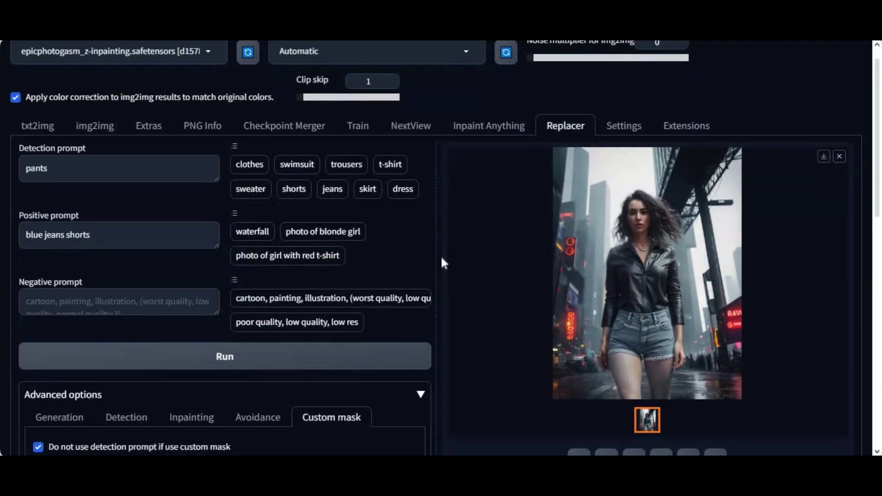
{"action": "scroll", "coordinate": [441, 263], "scroll_direction": "down", "scroll_amount": 4}
{"action": "scroll", "coordinate": [442, 263], "scroll_direction": "up", "scroll_amount": 1}
{"action": "scroll", "coordinate": [442, 263], "scroll_direction": "up", "scroll_amount": 2}
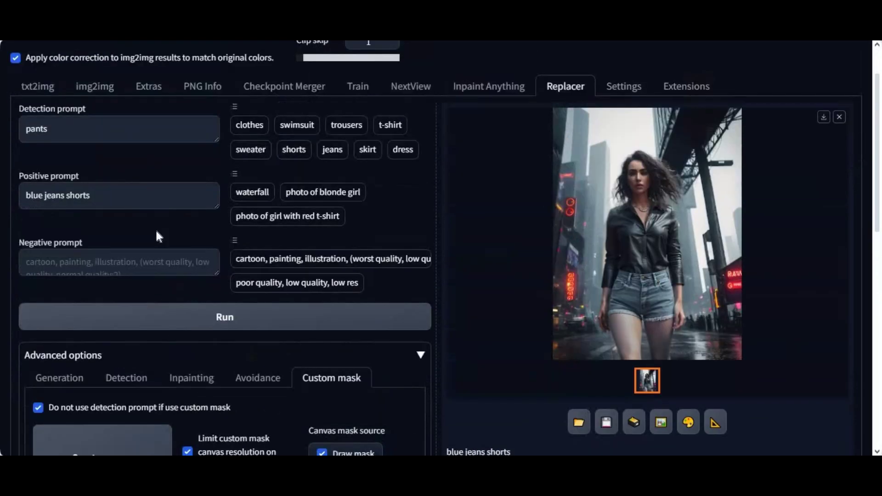
{"action": "scroll", "coordinate": [441, 262], "scroll_direction": "up", "scroll_amount": 1}
Step: Confirm Replacer's positive prompt 'blue jeans shorts' and inspect its shorts result full-size
{"action": "triple_click", "coordinate": [17, 261]}
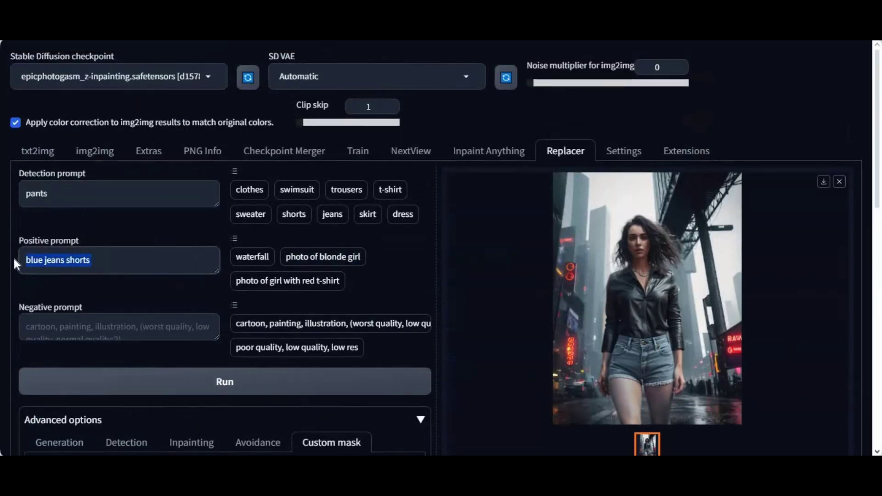
{"action": "left_click", "coordinate": [644, 338]}
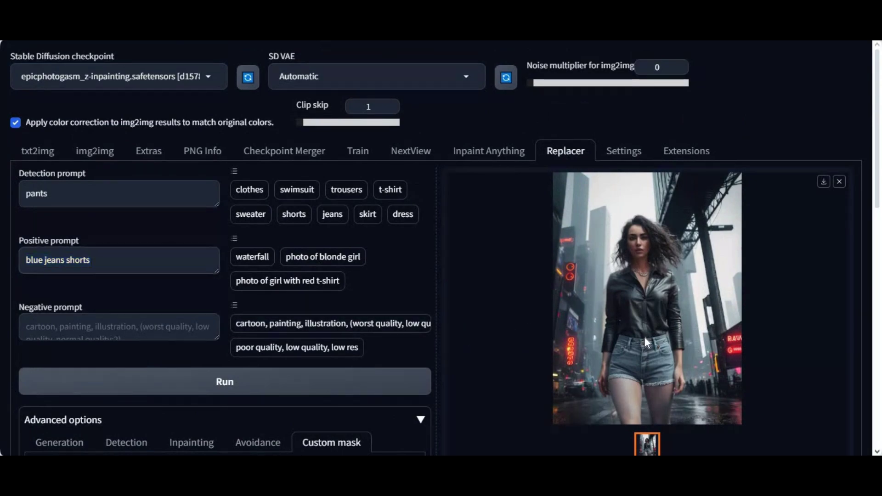
{"action": "scroll", "coordinate": [512, 326], "scroll_direction": "down", "scroll_amount": 3}
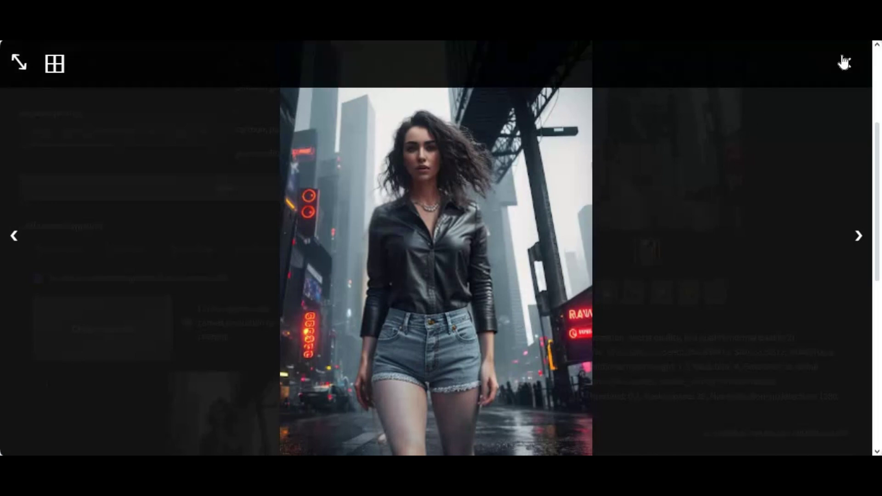
{"action": "left_click", "coordinate": [847, 66]}
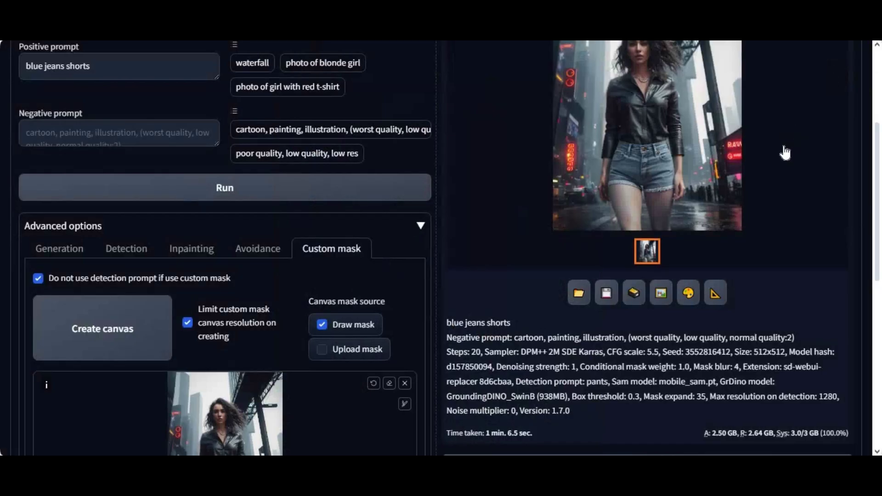